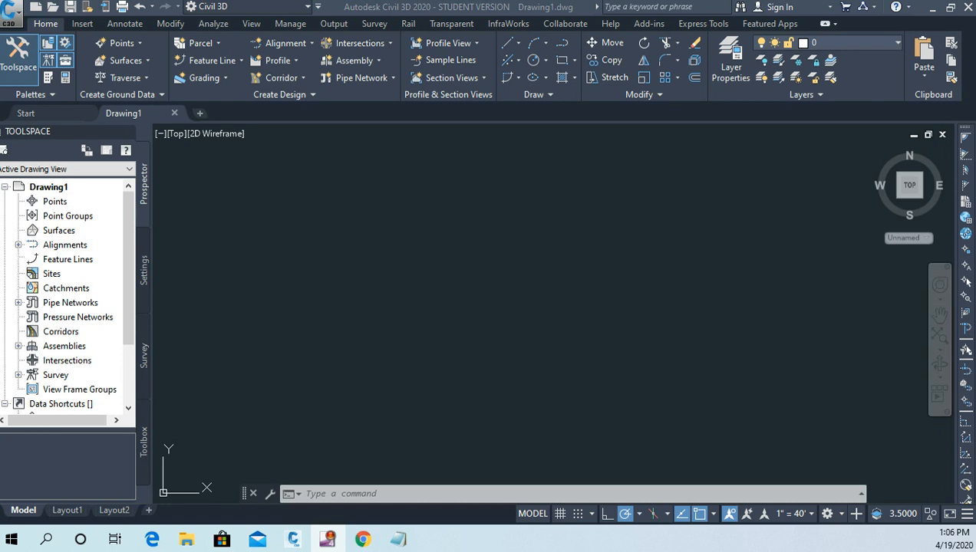
{"action": "left_click_drag", "start_coordinate": [0, 99], "coordinate": [460, 98]}
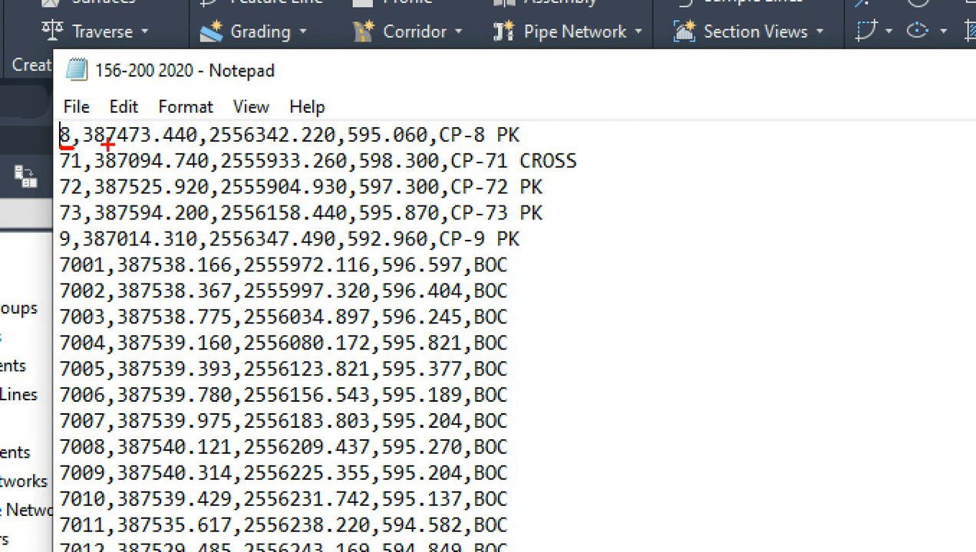
{"action": "left_click_drag", "start_coordinate": [82, 145], "coordinate": [200, 143]}
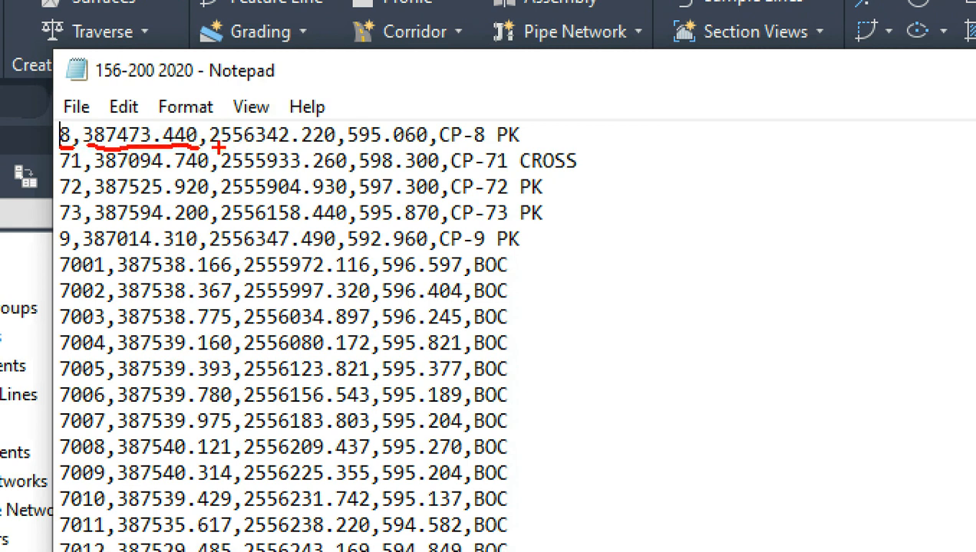
{"action": "left_click_drag", "start_coordinate": [210, 146], "coordinate": [320, 144]}
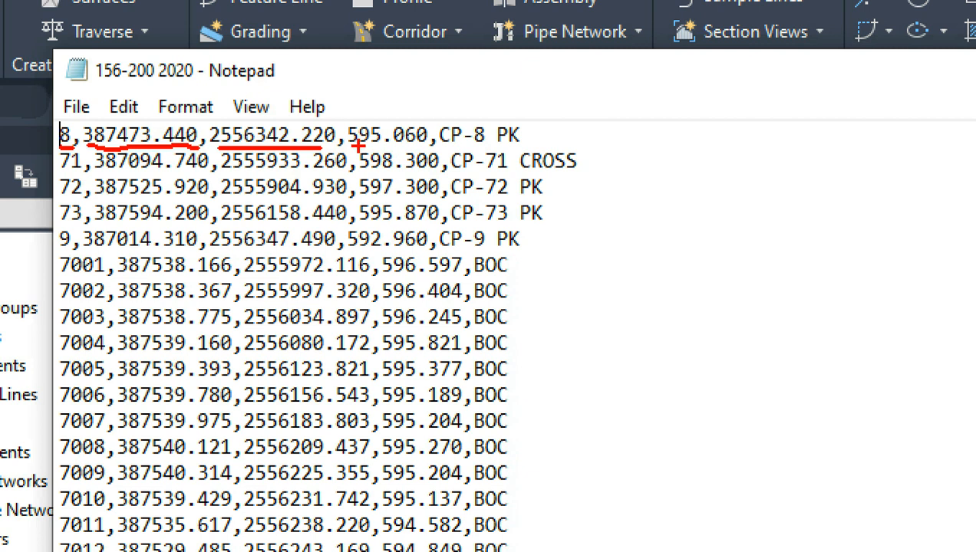
{"action": "left_click_drag", "start_coordinate": [357, 145], "coordinate": [517, 135]}
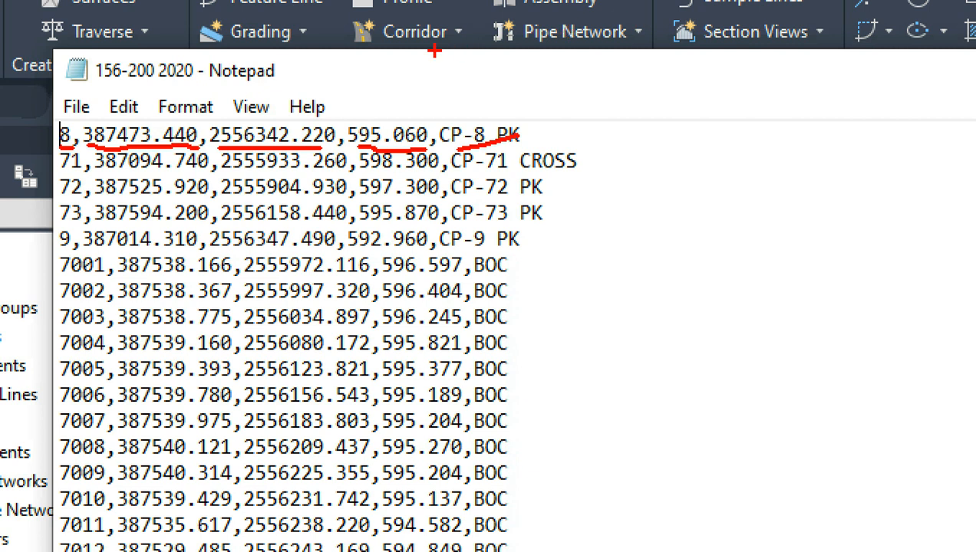
{"action": "key", "text": "Escape"}
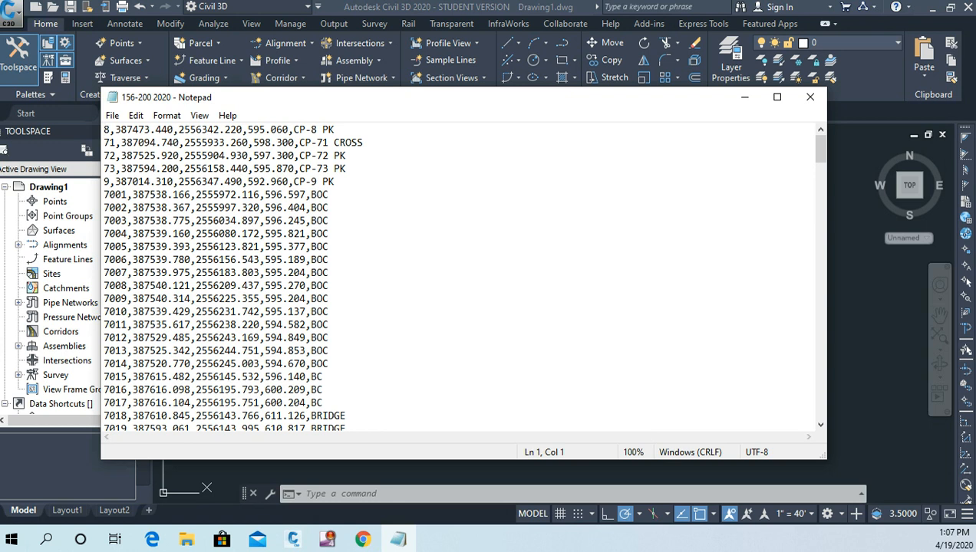
{"action": "left_click", "coordinate": [809, 96]}
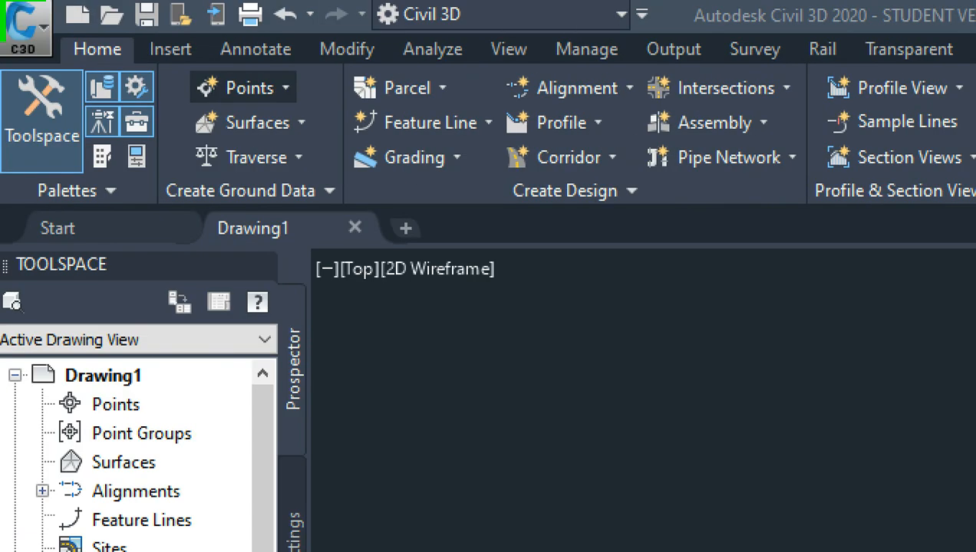
{"action": "mouse_move", "coordinate": [211, 48]}
{"action": "left_mouse_down"}
{"action": "mouse_move", "coordinate": [212, 33]}
{"action": "mouse_move", "coordinate": [172, 16]}
{"action": "mouse_move", "coordinate": [128, 56]}
{"action": "mouse_move", "coordinate": [184, 76]}
{"action": "mouse_move", "coordinate": [217, 56]}
{"action": "mouse_move", "coordinate": [218, 39]}
{"action": "left_mouse_up"}
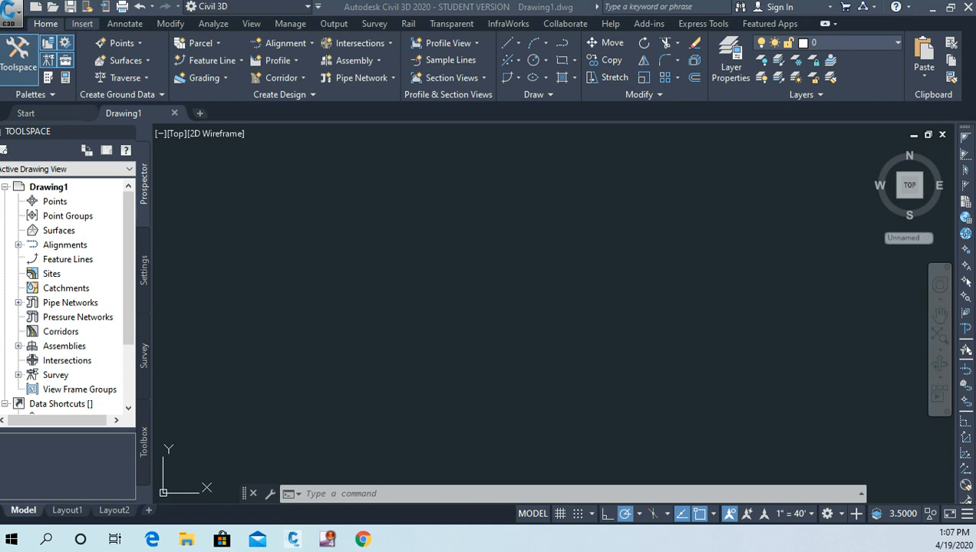
{"action": "left_click", "coordinate": [82, 24]}
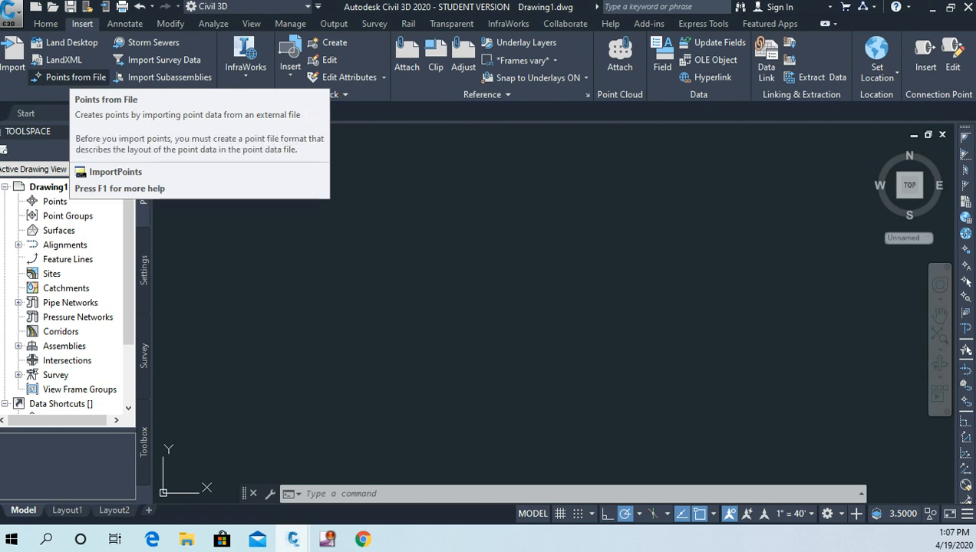
{"action": "left_click", "coordinate": [75, 77]}
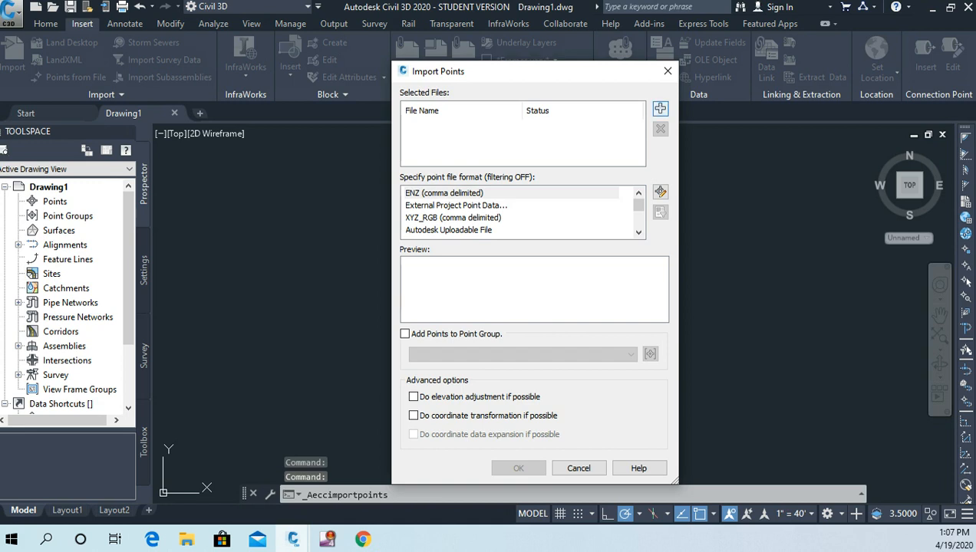
{"action": "left_click", "coordinate": [659, 108]}
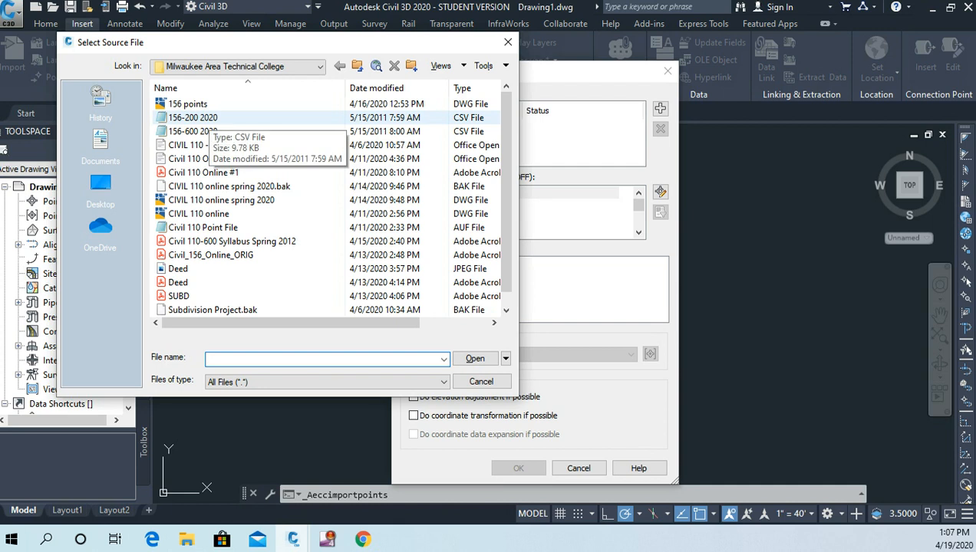
{"action": "left_click", "coordinate": [198, 119]}
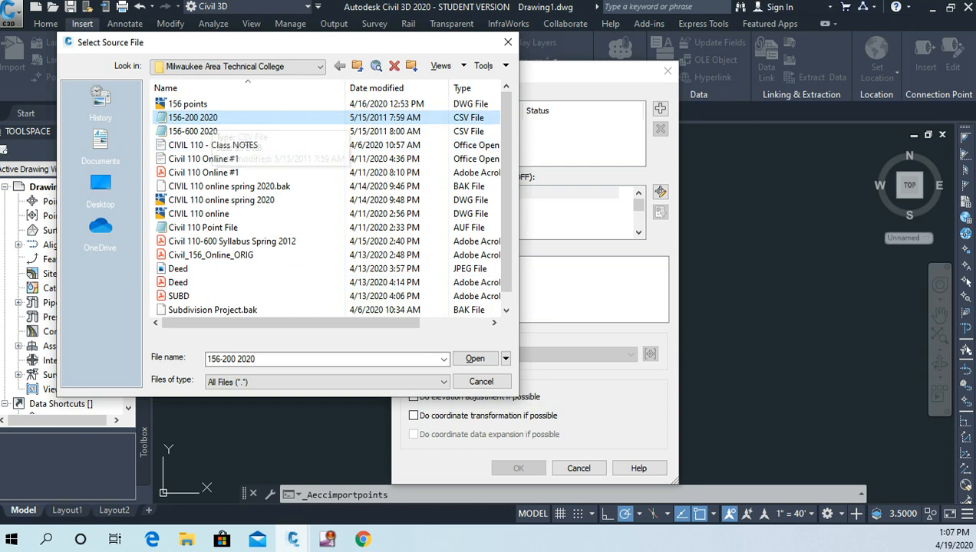
{"action": "left_click", "coordinate": [474, 358]}
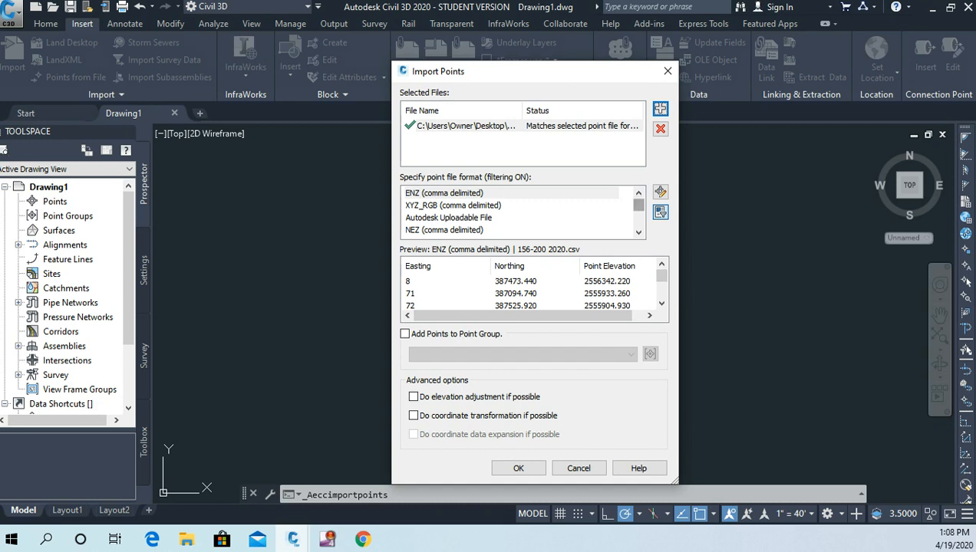
- Set the point file format to PNEZD (comma delimited) and import the points
{"action": "scroll", "coordinate": [522, 210], "scroll_direction": "down", "scroll_amount": 3}
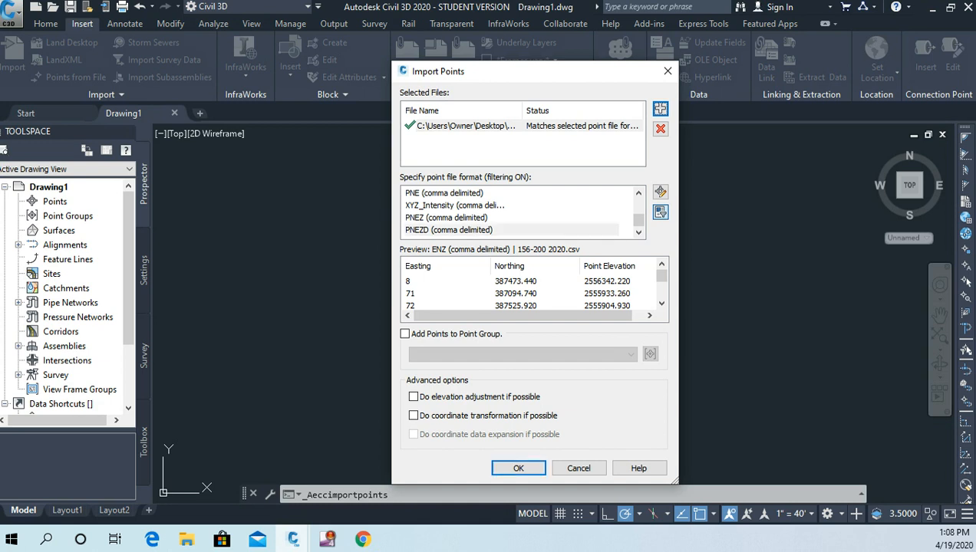
{"action": "left_click", "coordinate": [448, 231]}
{"action": "scroll", "coordinate": [510, 212], "scroll_direction": "up", "scroll_amount": 1}
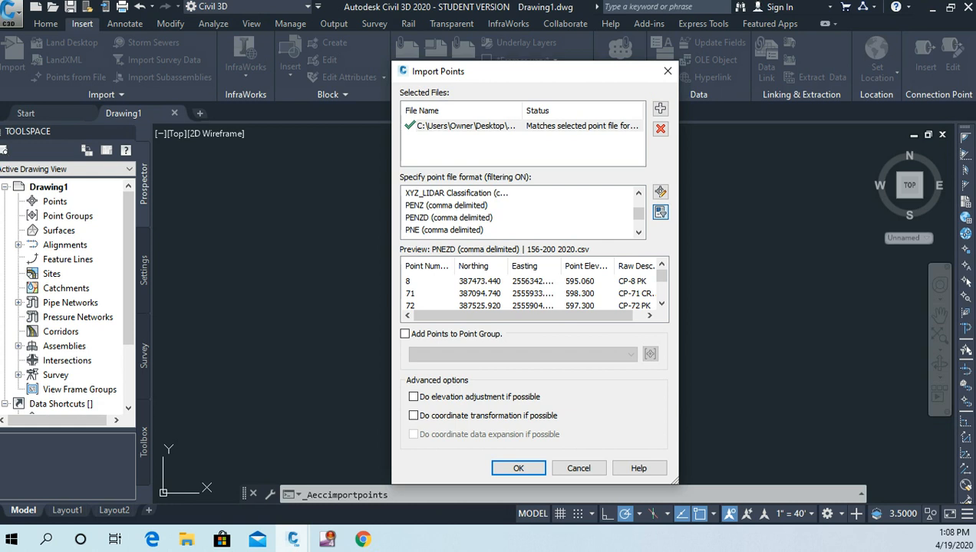
{"action": "left_click_drag", "start_coordinate": [638, 213], "coordinate": [638, 222]}
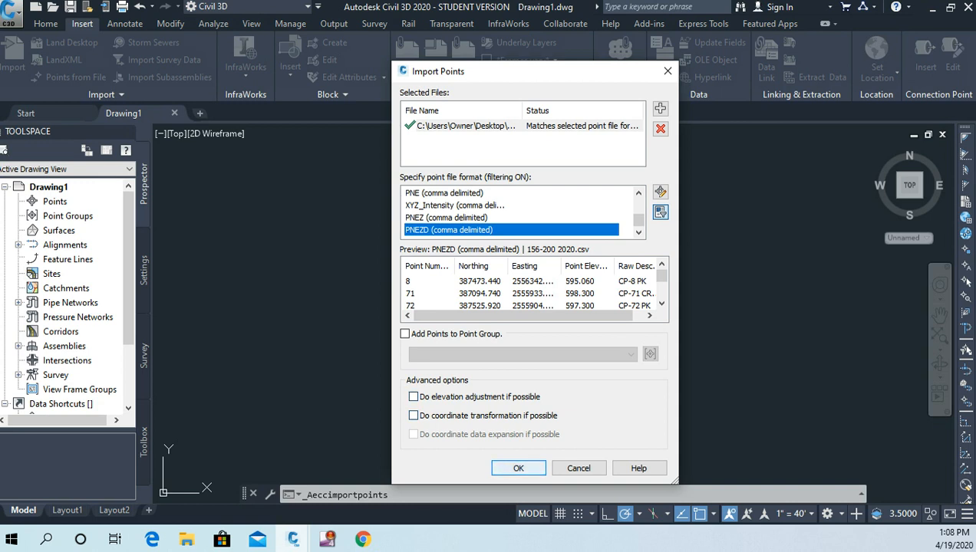
{"action": "left_click", "coordinate": [517, 468]}
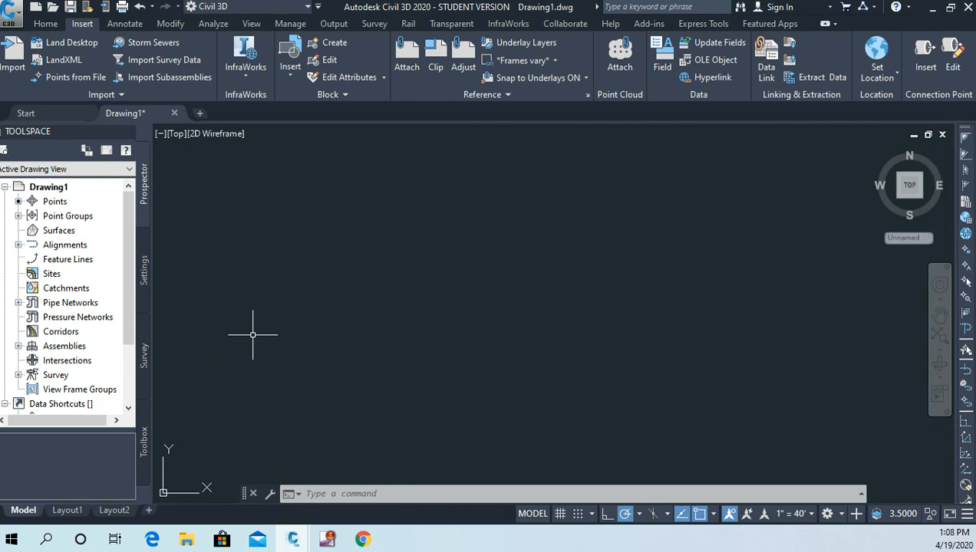
- Zoom to the drawing extents and view the whole layout of imported points
{"action": "type", "text": "z"}
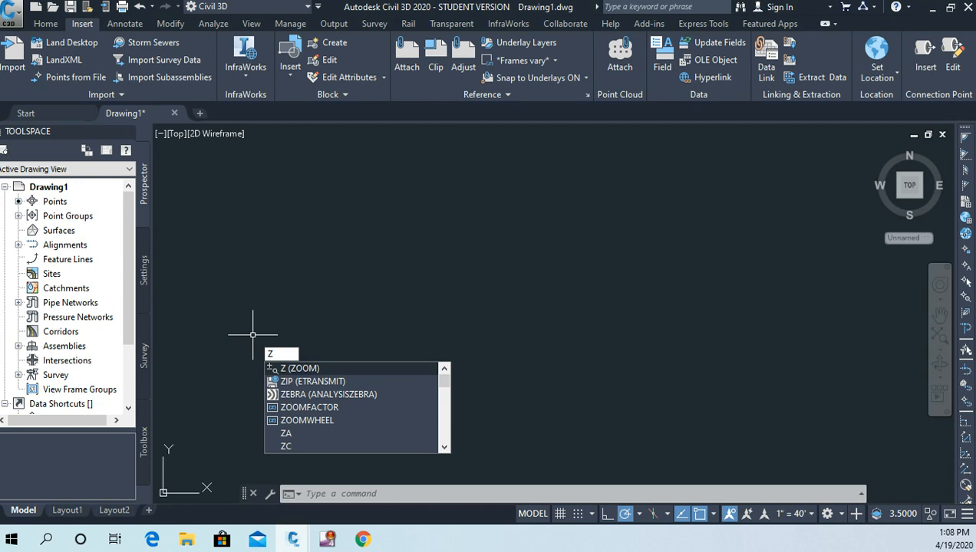
{"action": "key", "text": "Return"}
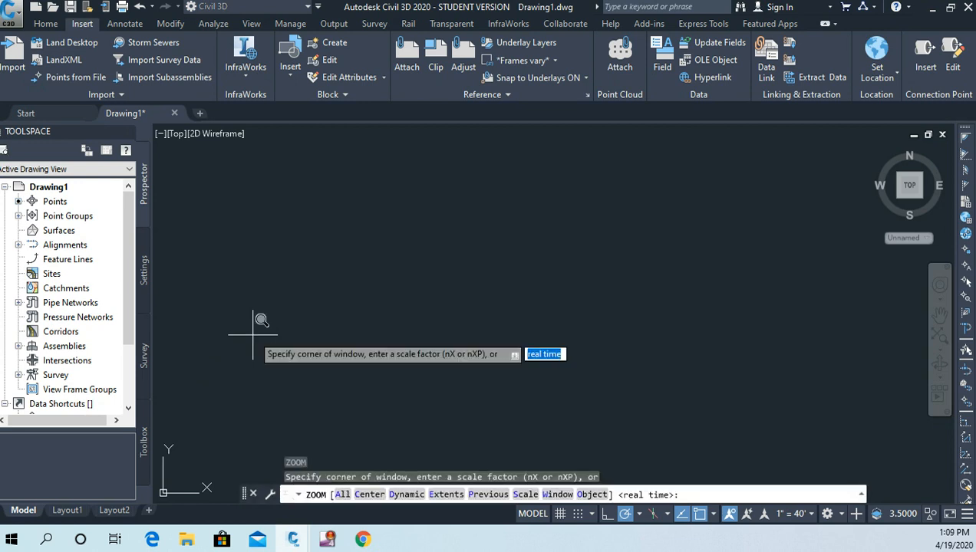
{"action": "type", "text": "e"}
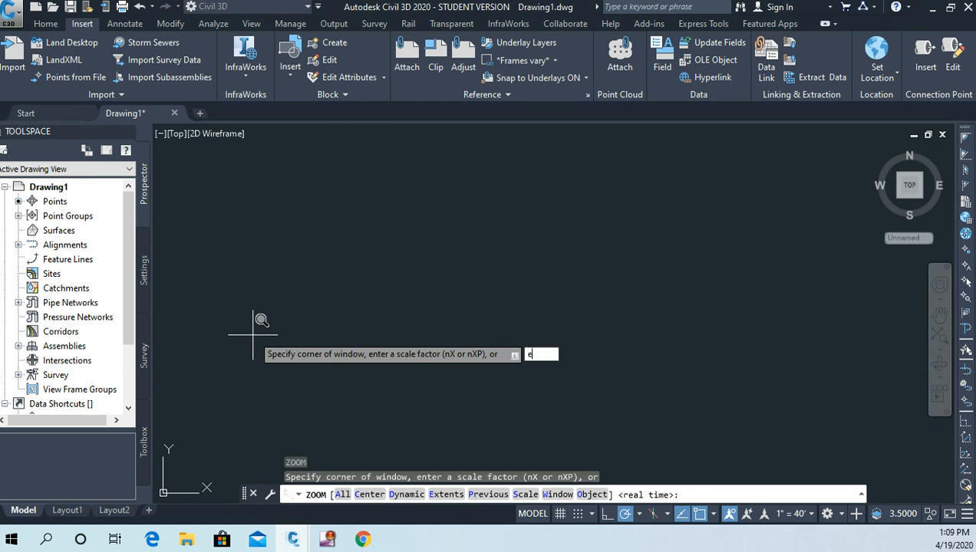
{"action": "key", "text": "Return"}
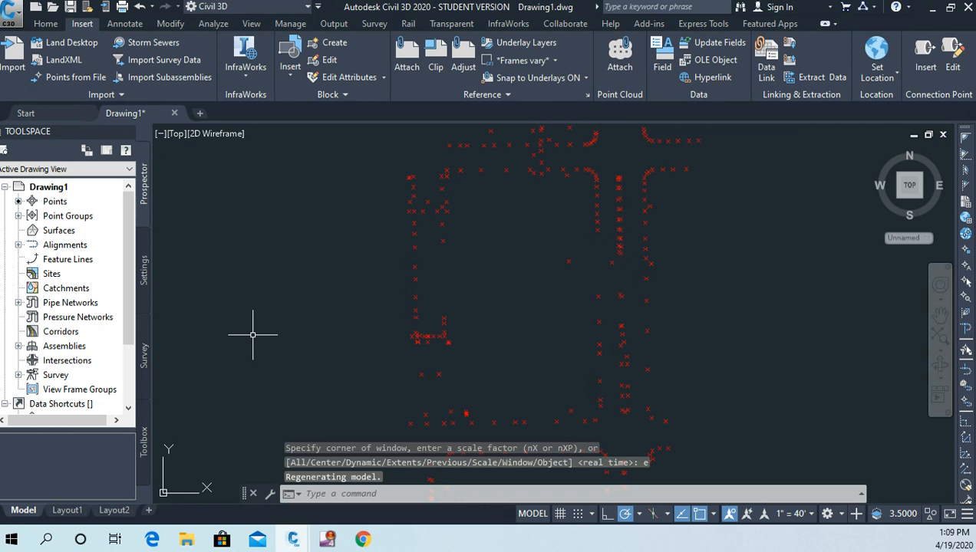
{"action": "scroll", "coordinate": [492, 287], "scroll_direction": "down", "scroll_amount": 4}
{"action": "middle_click_drag", "start_coordinate": [496, 279], "coordinate": [464, 346]}
{"action": "scroll", "coordinate": [461, 350], "scroll_direction": "down", "scroll_amount": 1}
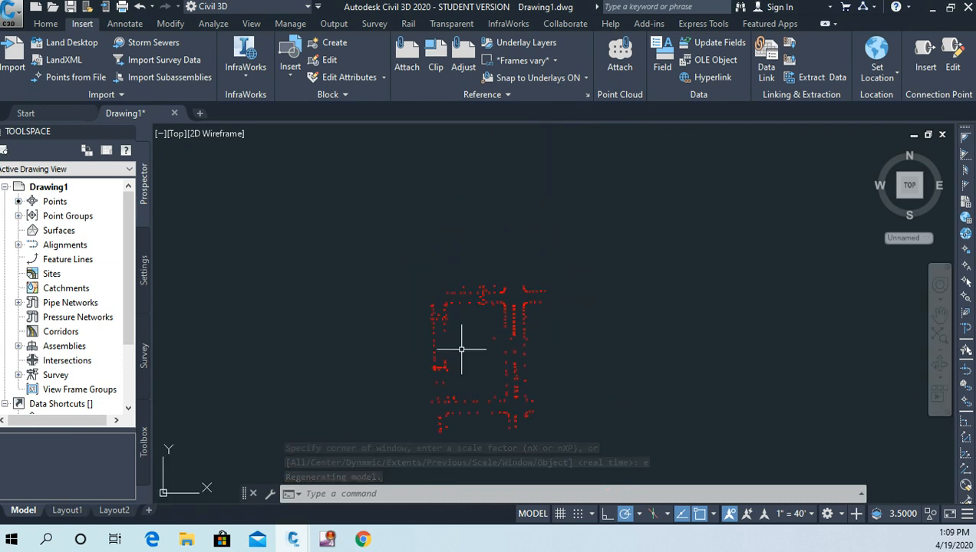
{"action": "middle_click_drag", "start_coordinate": [389, 293], "coordinate": [388, 303]}
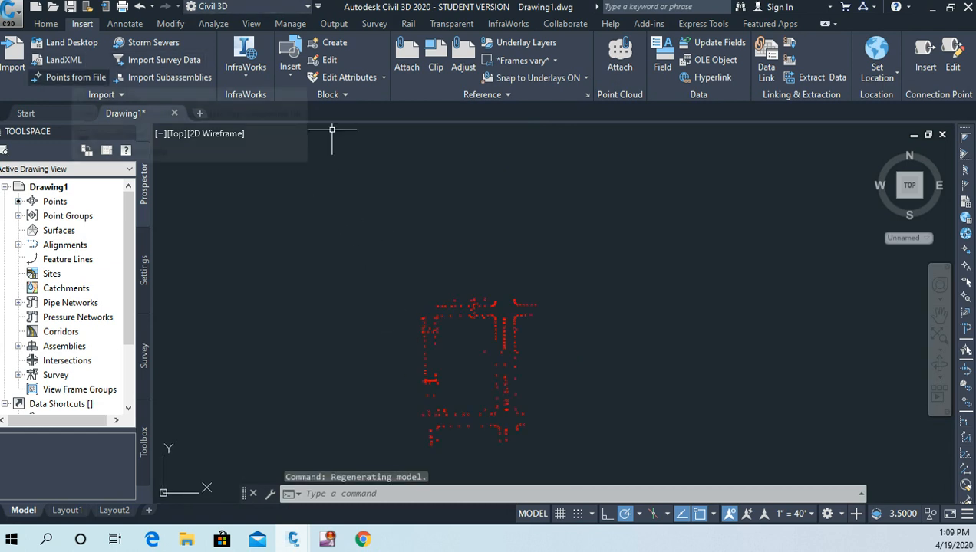
{"action": "left_click", "coordinate": [75, 77]}
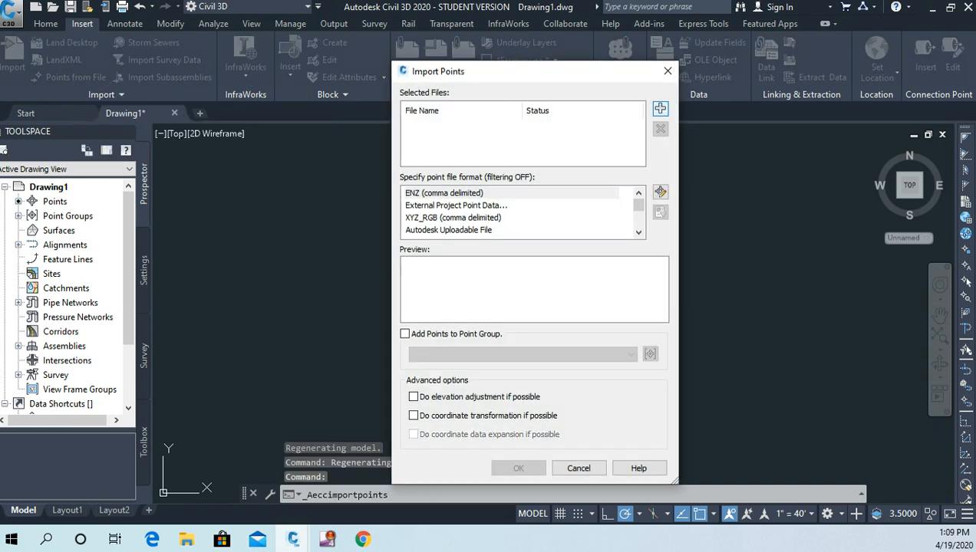
{"action": "left_click", "coordinate": [660, 108]}
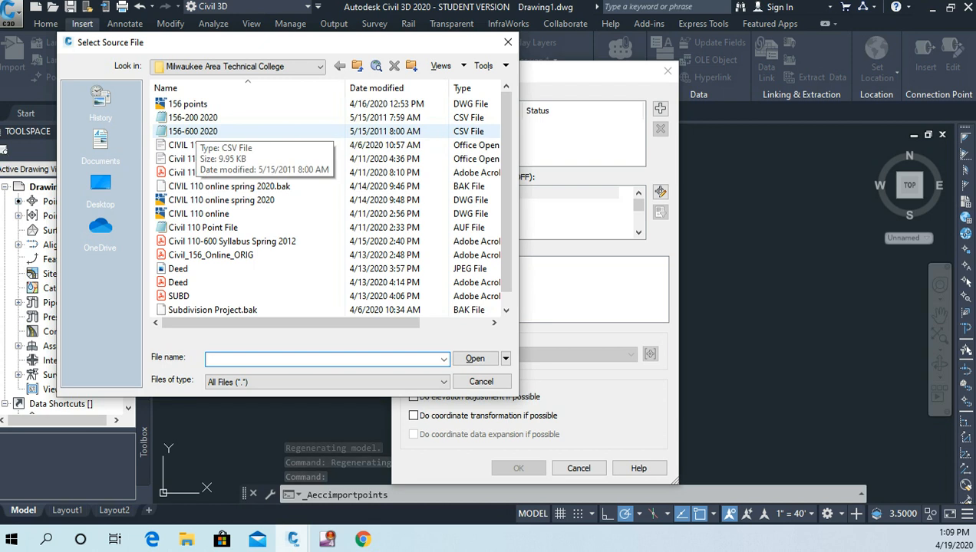
{"action": "left_click", "coordinate": [192, 131]}
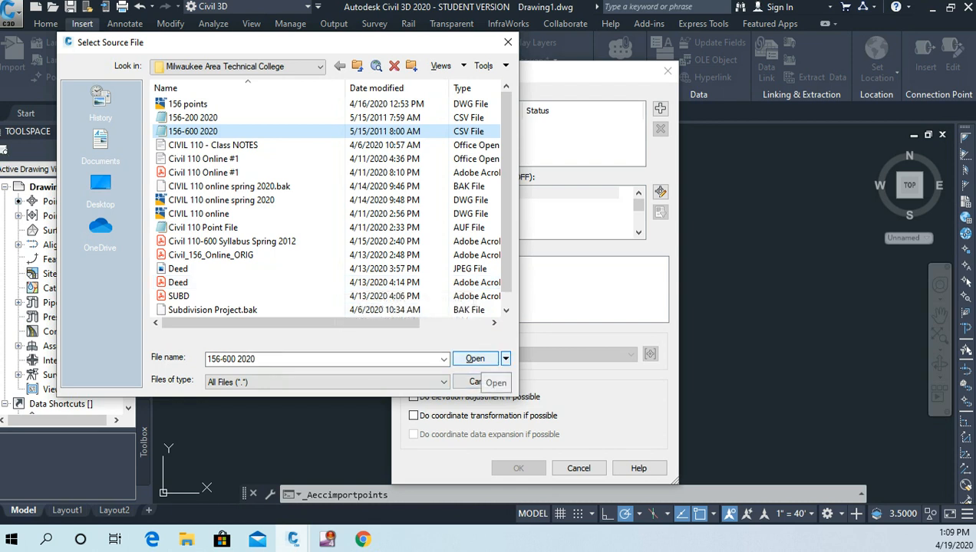
{"action": "left_click", "coordinate": [475, 359]}
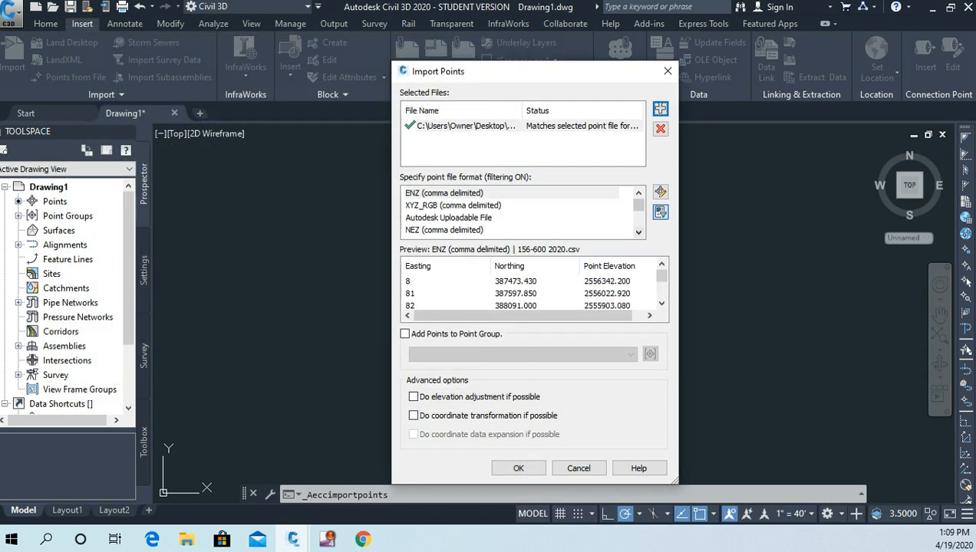
{"action": "left_click_drag", "start_coordinate": [639, 205], "coordinate": [638, 220]}
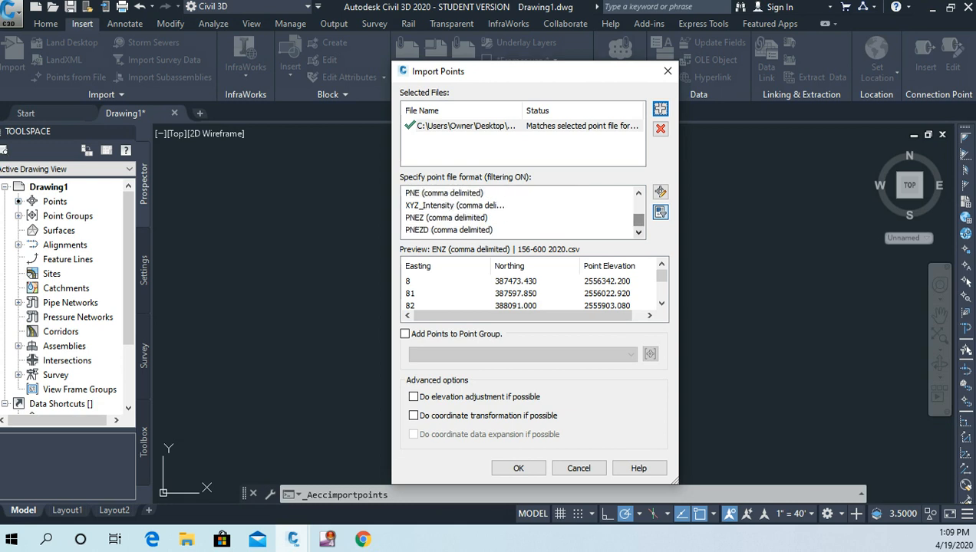
{"action": "left_click", "coordinate": [460, 230]}
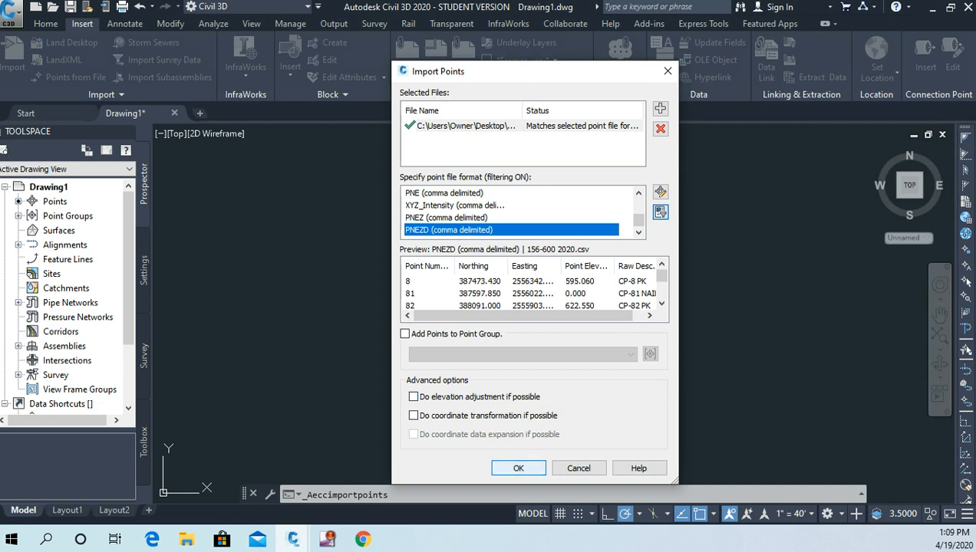
{"action": "left_click", "coordinate": [519, 468]}
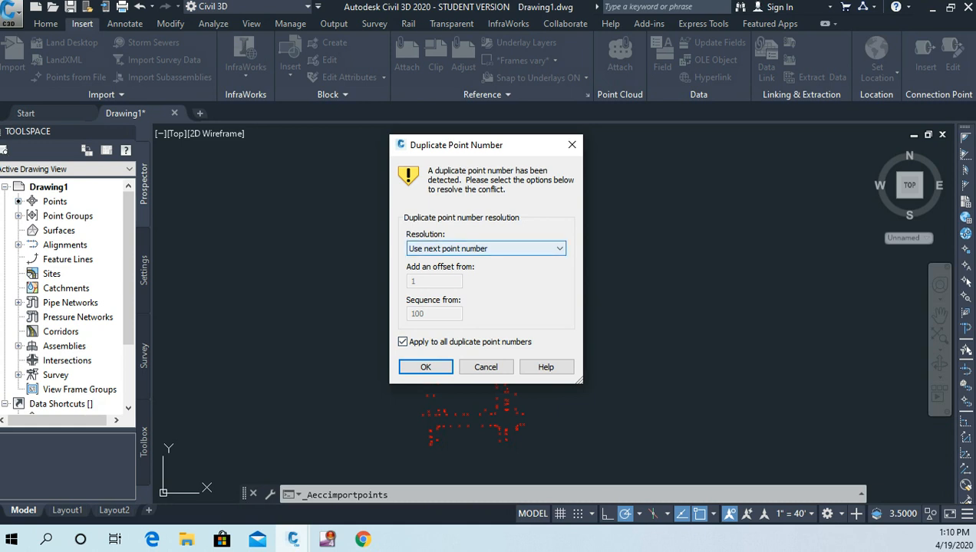
- Resolve all duplicate point numbers with the Overwrite option to complete the import
{"action": "left_click", "coordinate": [559, 248]}
{"action": "left_click", "coordinate": [426, 280]}
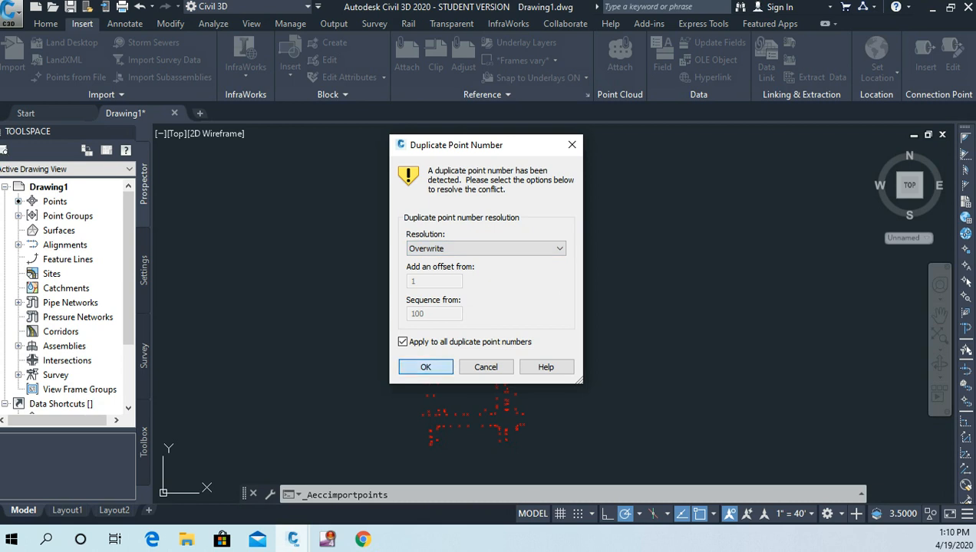
{"action": "left_click", "coordinate": [425, 367]}
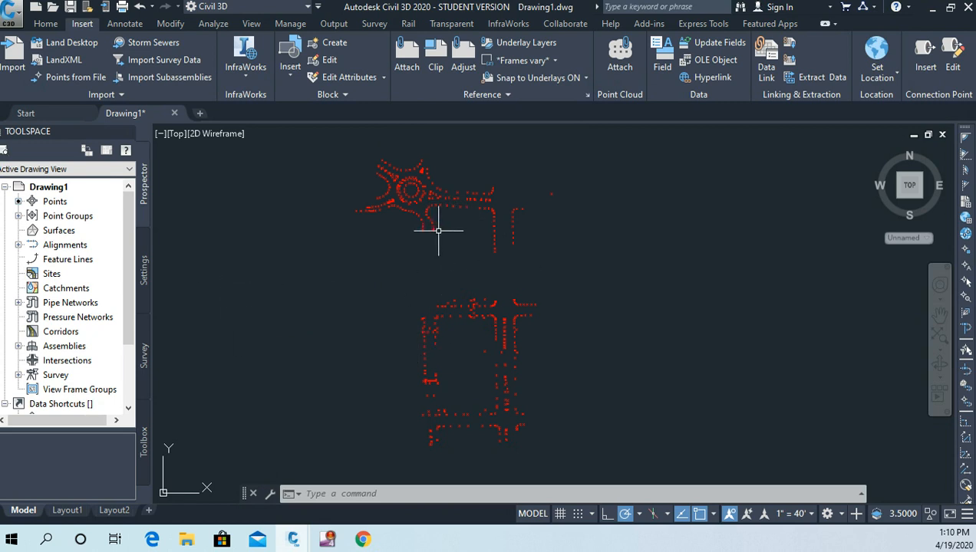
- Open the properties of the _All Points point group
{"action": "scroll", "coordinate": [441, 230], "scroll_direction": "up", "scroll_amount": 5}
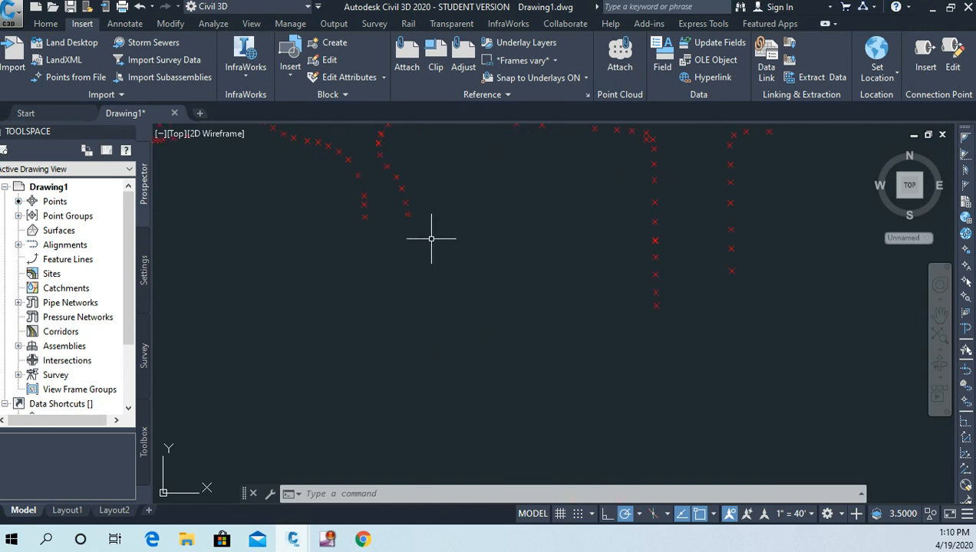
{"action": "scroll", "coordinate": [389, 238], "scroll_direction": "down", "scroll_amount": 5}
{"action": "scroll", "coordinate": [389, 287], "scroll_direction": "up", "scroll_amount": 4}
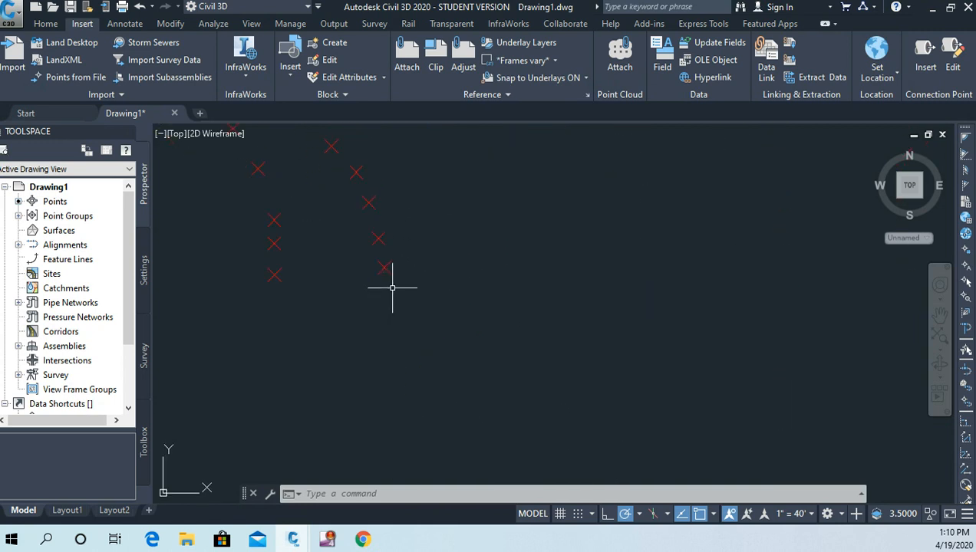
{"action": "middle_click_drag", "start_coordinate": [432, 253], "coordinate": [380, 301]}
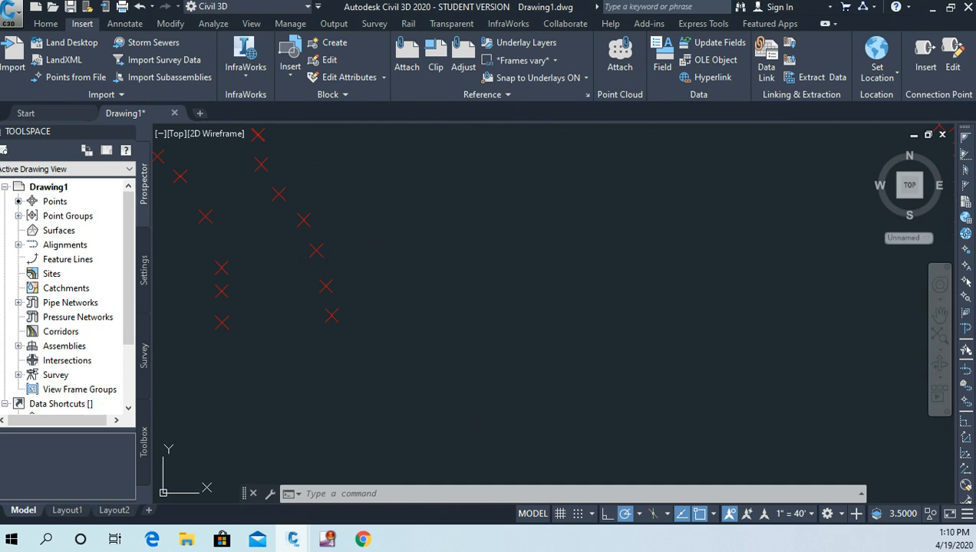
{"action": "left_click", "coordinate": [18, 216]}
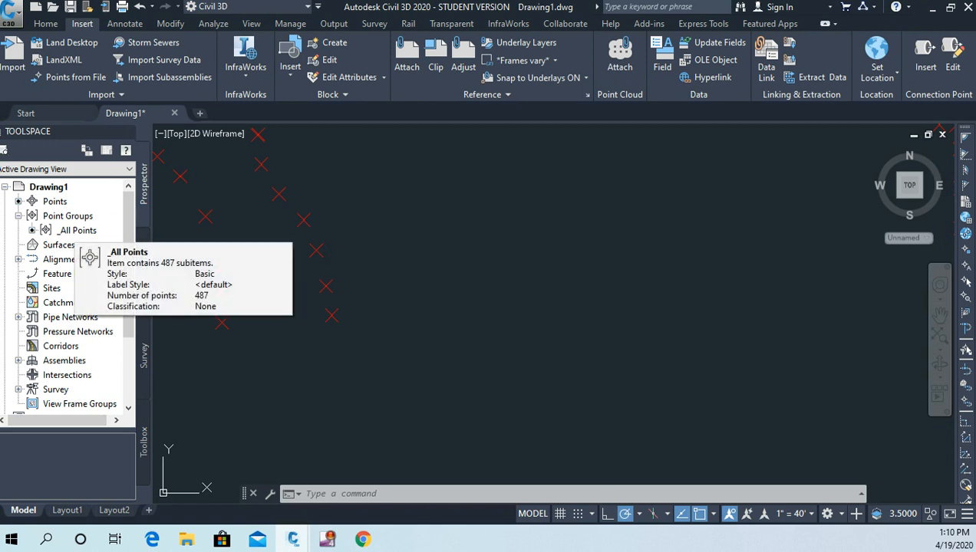
{"action": "right_click", "coordinate": [77, 230]}
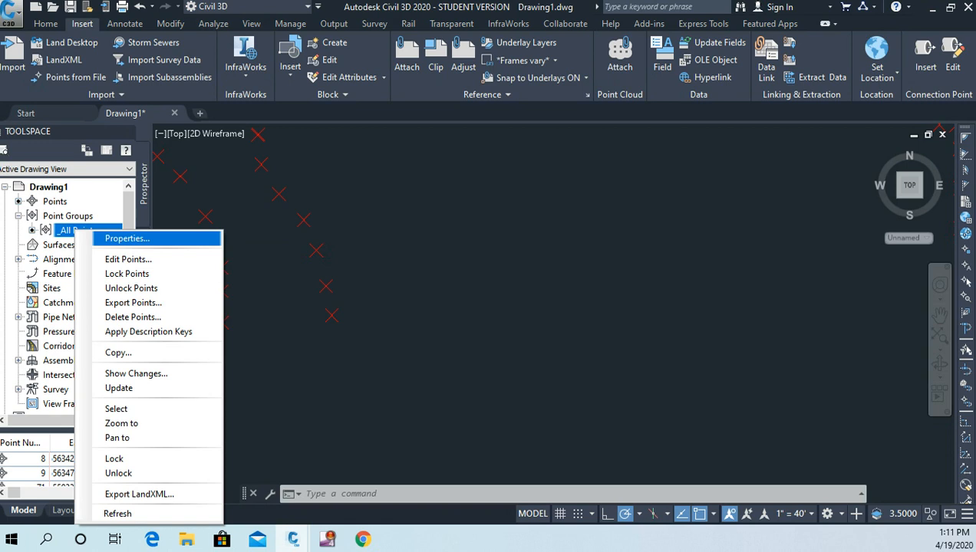
{"action": "left_click", "coordinate": [127, 239]}
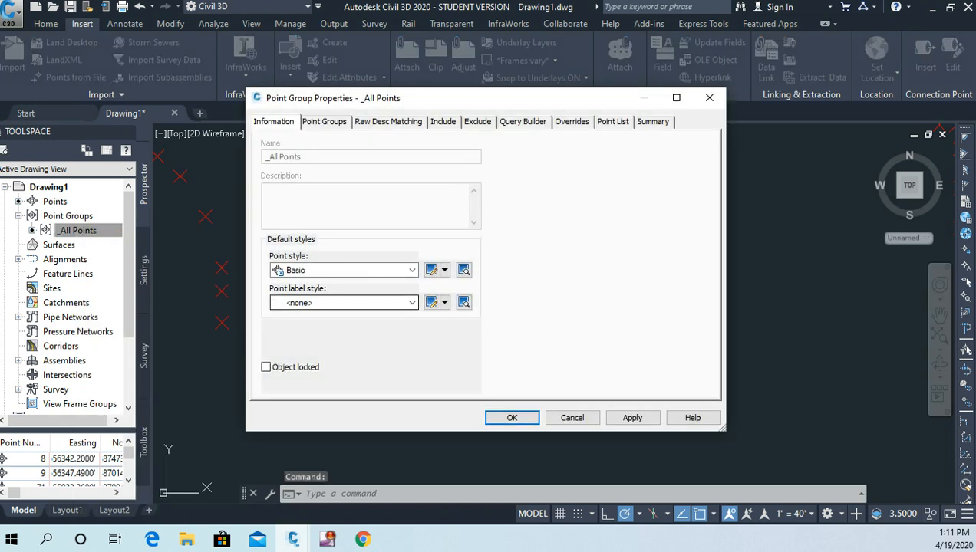
- Set the point group's default point label style to Point#-Elevation-Description and apply the change
{"action": "left_click", "coordinate": [322, 303]}
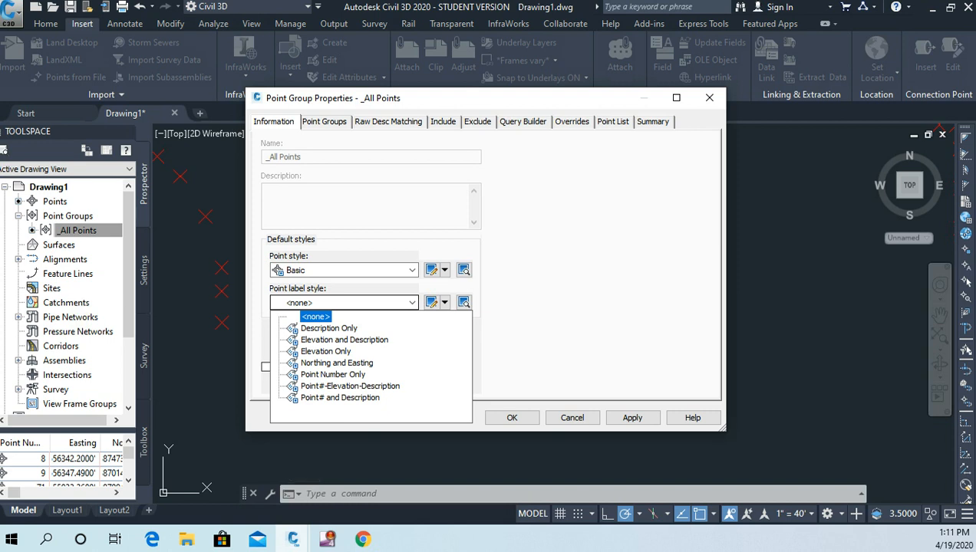
{"action": "key", "text": "Down"}
{"action": "key", "text": "Down"}
{"action": "key", "text": "Down"}
{"action": "key", "text": "Down"}
{"action": "key", "text": "Down"}
{"action": "key", "text": "Down"}
{"action": "key", "text": "Down"}
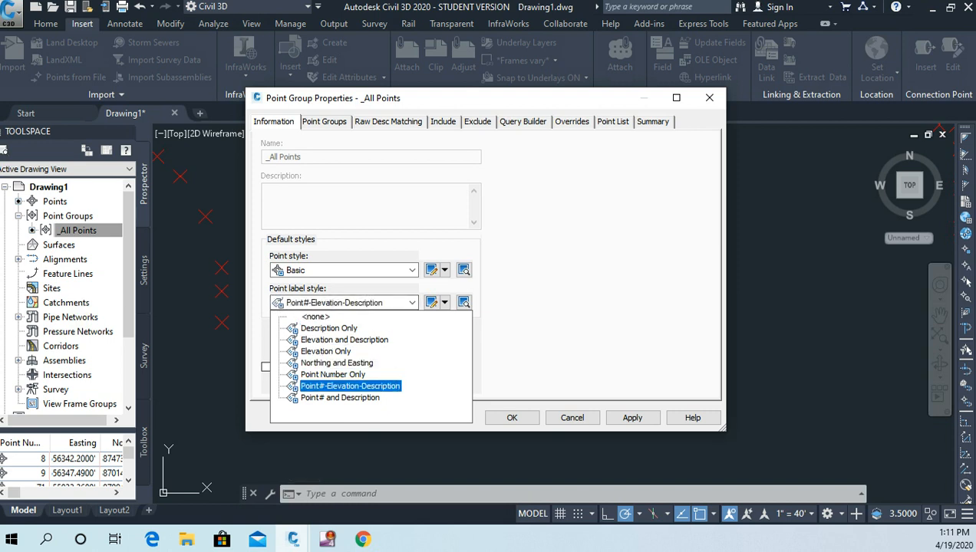
{"action": "key", "text": "Return"}
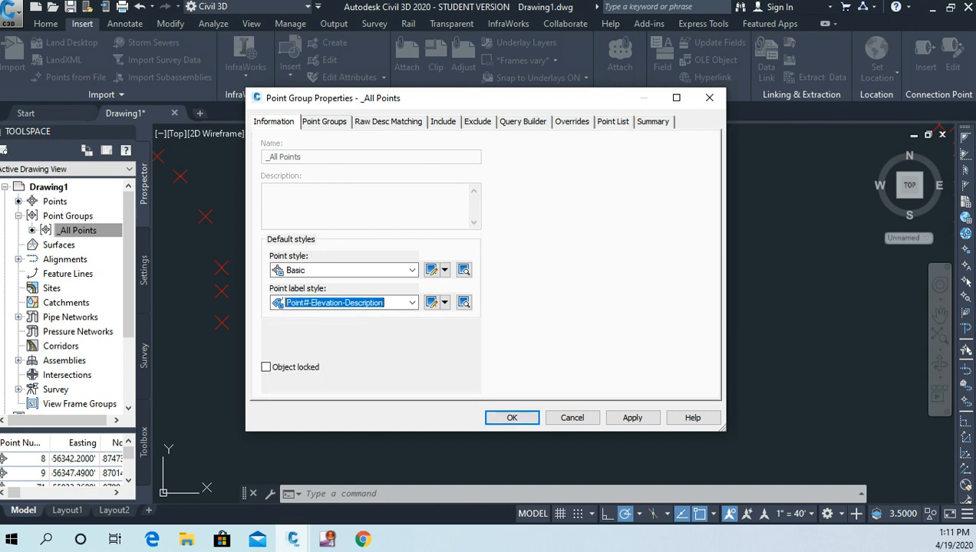
{"action": "key", "text": "Return"}
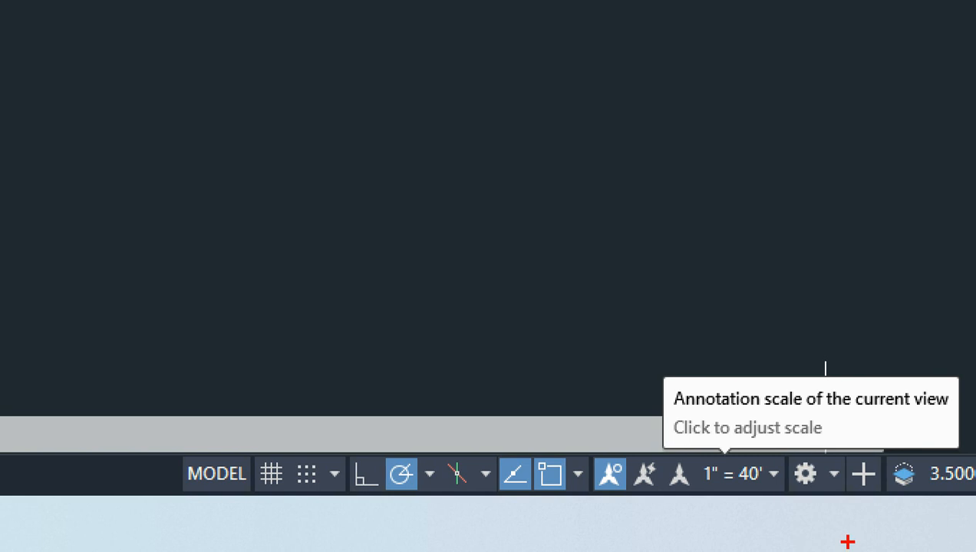
- Set the annotation scale of the current view to 1" = 10' to shrink the point labels
{"action": "mouse_move", "coordinate": [800, 453]}
{"action": "left_mouse_down"}
{"action": "mouse_move", "coordinate": [688, 429]}
{"action": "mouse_move", "coordinate": [612, 459]}
{"action": "mouse_move", "coordinate": [690, 520]}
{"action": "mouse_move", "coordinate": [793, 499]}
{"action": "mouse_move", "coordinate": [808, 438]}
{"action": "left_mouse_up"}
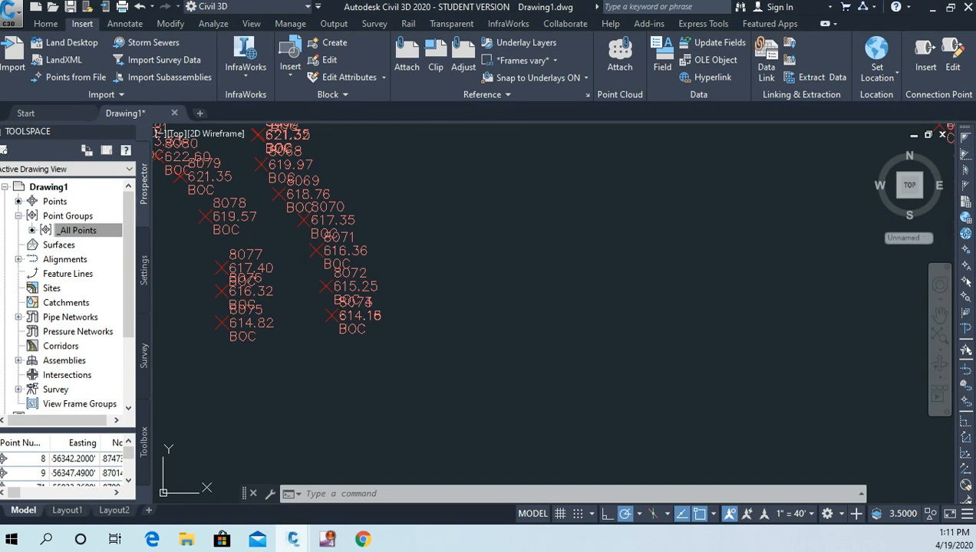
{"action": "left_click", "coordinate": [790, 513]}
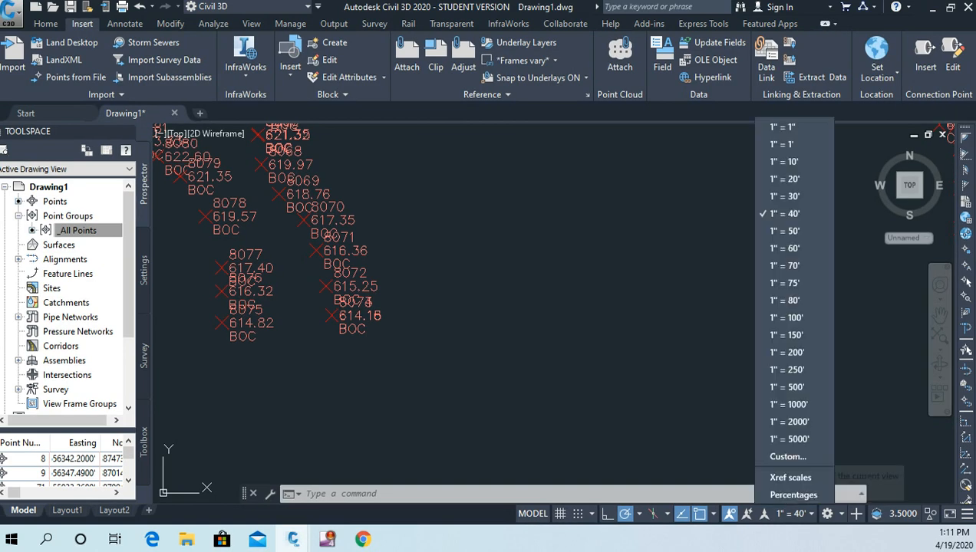
{"action": "left_click", "coordinate": [783, 161]}
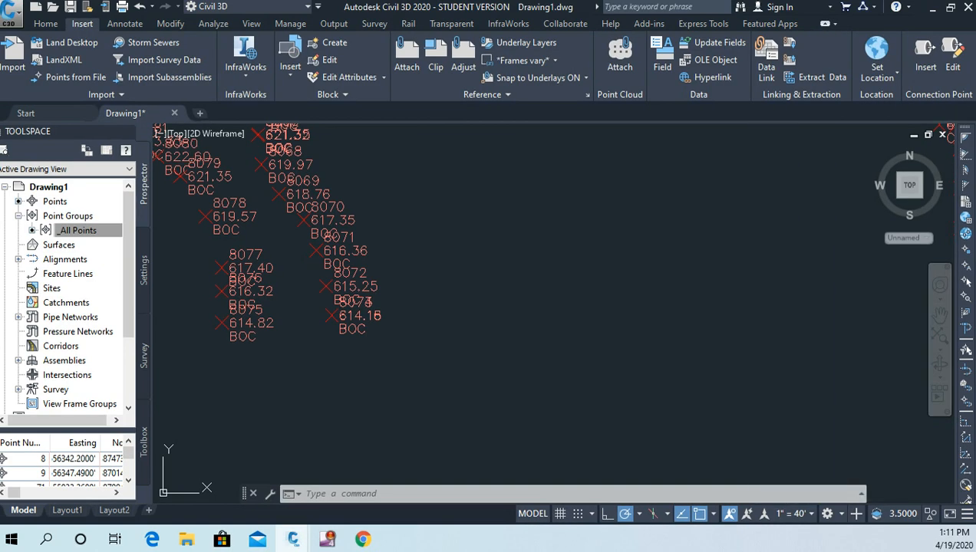
{"action": "middle_click_drag", "start_coordinate": [386, 265], "coordinate": [379, 272]}
{"action": "scroll", "coordinate": [391, 288], "scroll_direction": "down", "scroll_amount": 3}
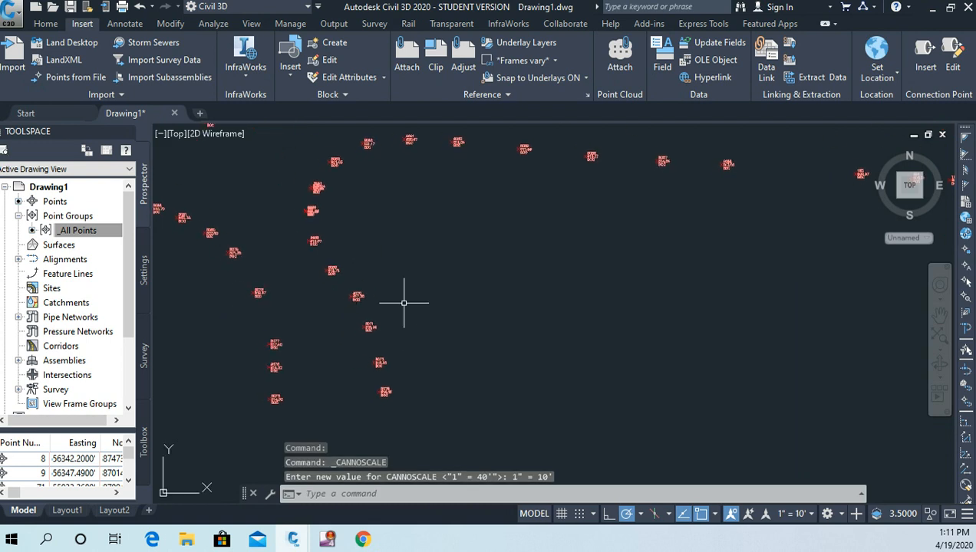
{"action": "scroll", "coordinate": [420, 249], "scroll_direction": "down", "scroll_amount": 2}
{"action": "middle_click_drag", "start_coordinate": [498, 240], "coordinate": [413, 289]}
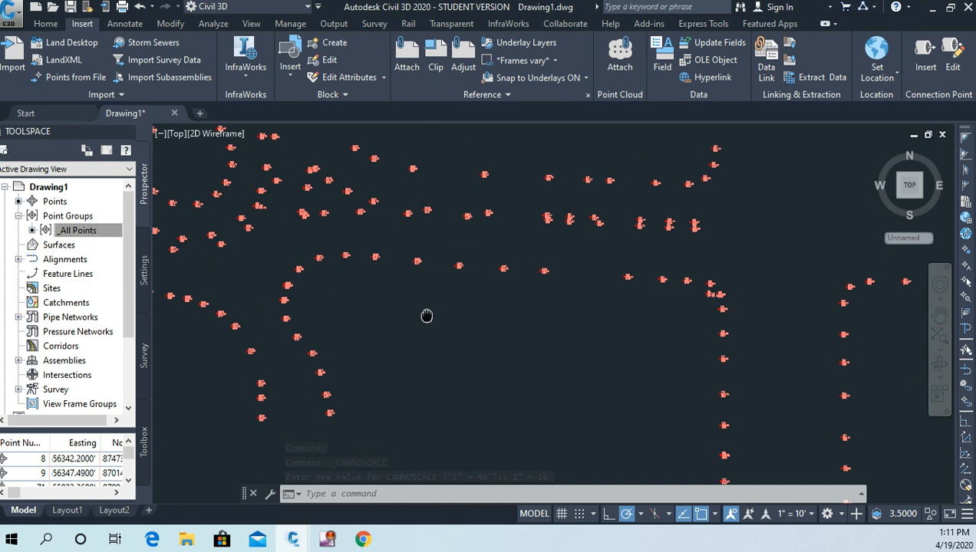
{"action": "scroll", "coordinate": [427, 315], "scroll_direction": "down", "scroll_amount": 2}
{"action": "middle_click_drag", "start_coordinate": [426, 316], "coordinate": [437, 339]}
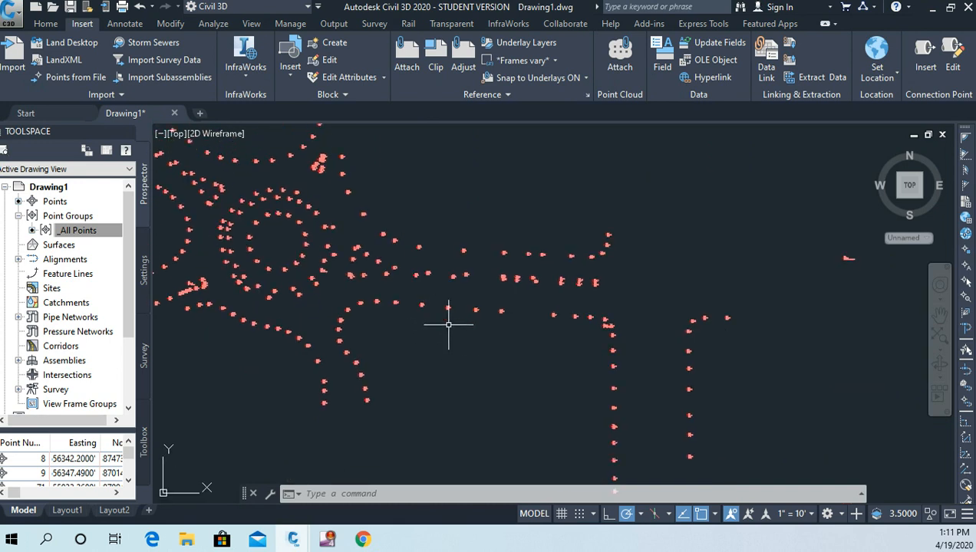